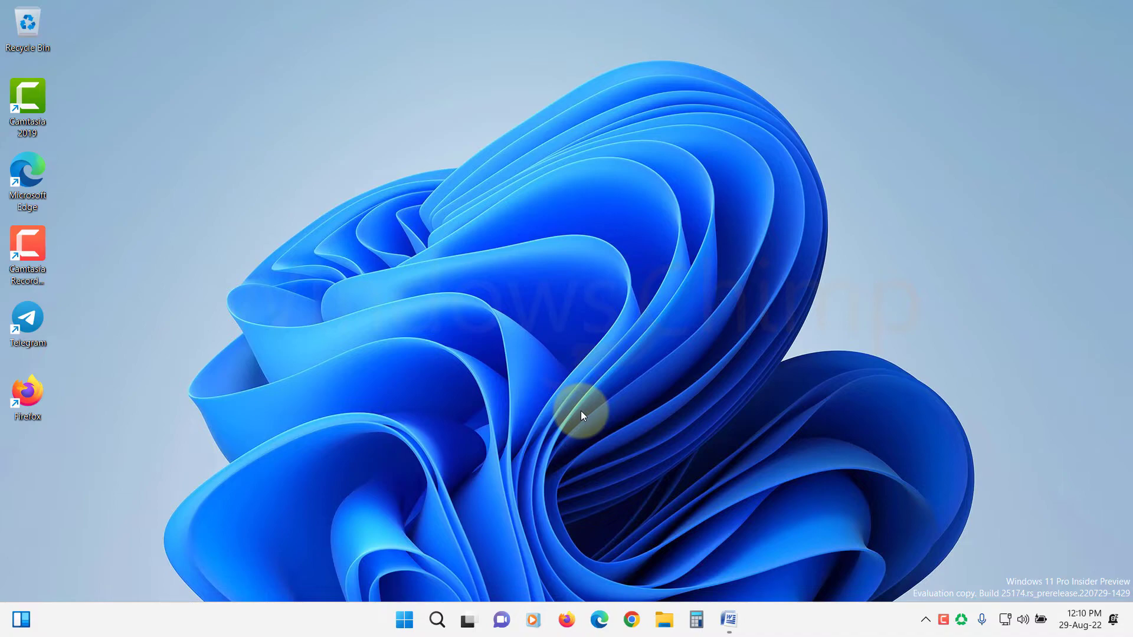
Step: Go to the Touchpad settings page under Bluetooth & devices in Settings
click(415, 621)
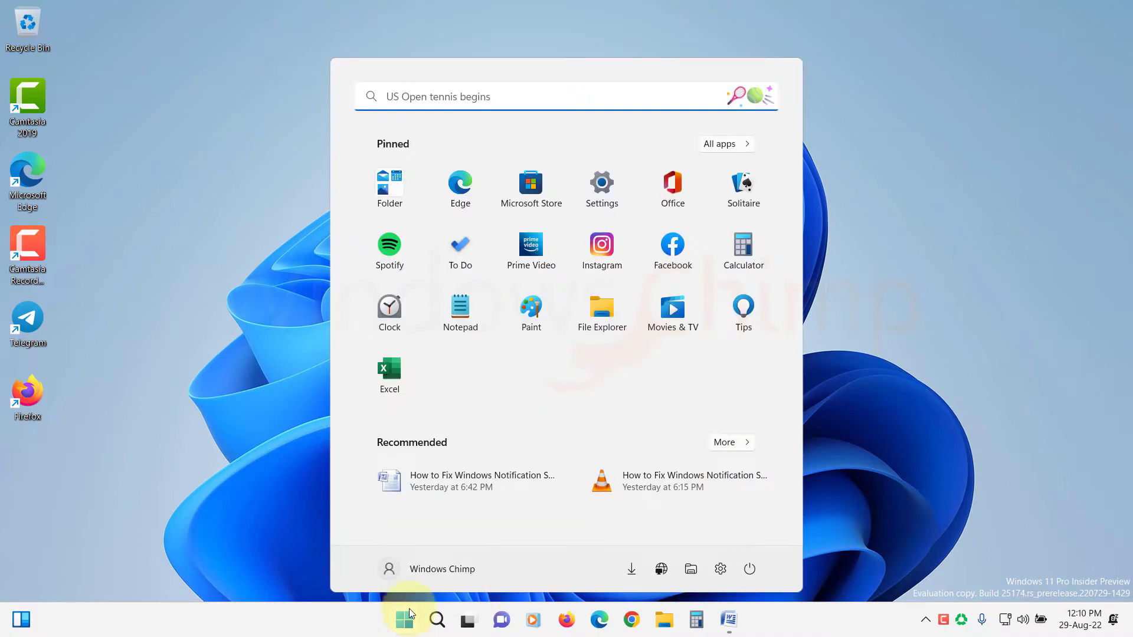
click(600, 201)
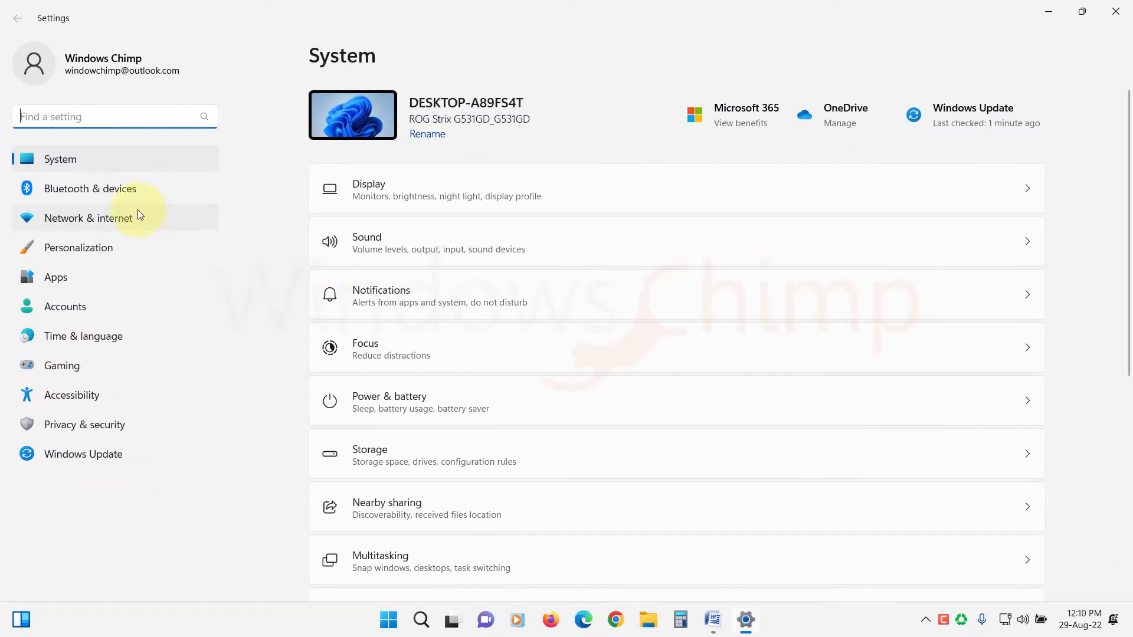
click(126, 192)
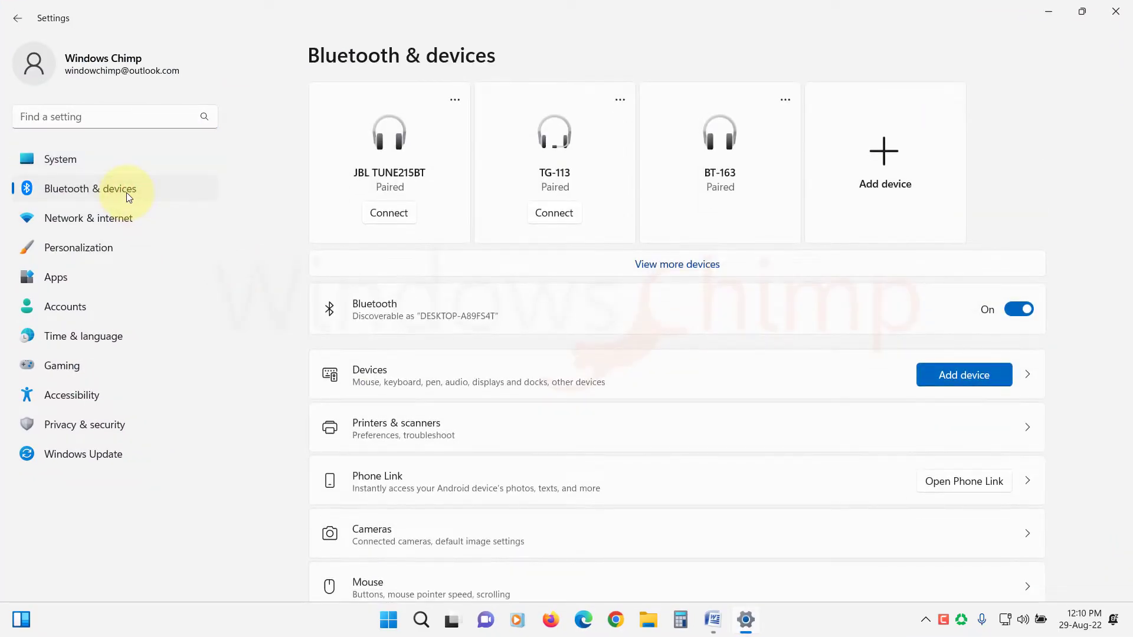
scroll(434, 353, down, 4)
scroll(434, 353, down, 1)
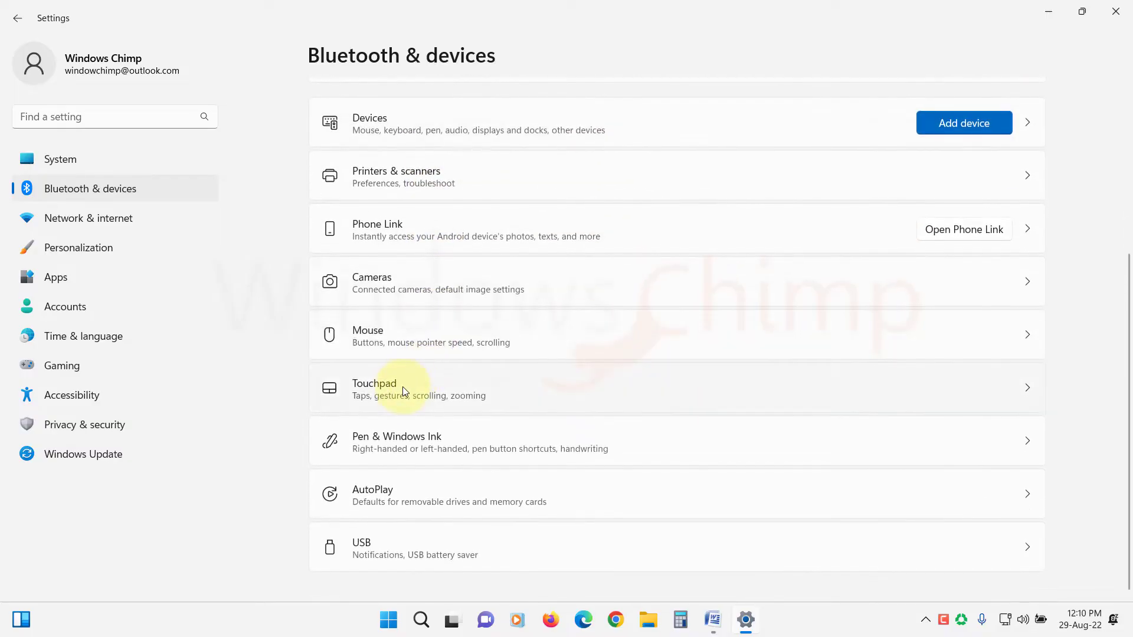
click(395, 393)
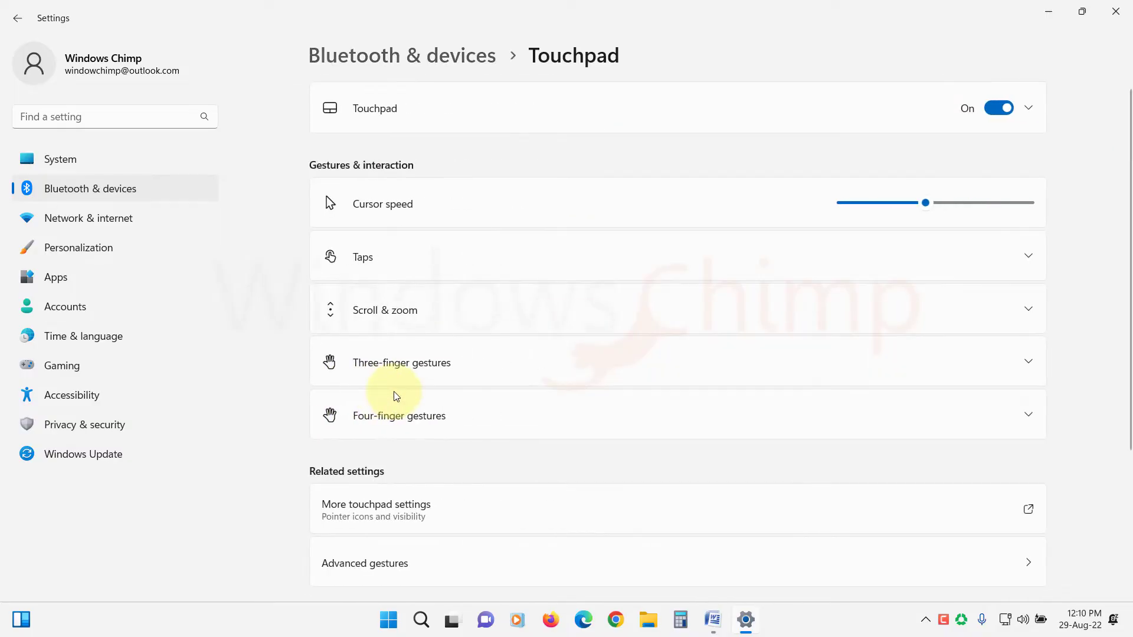
scroll(423, 484, down, 4)
scroll(423, 483, up, 4)
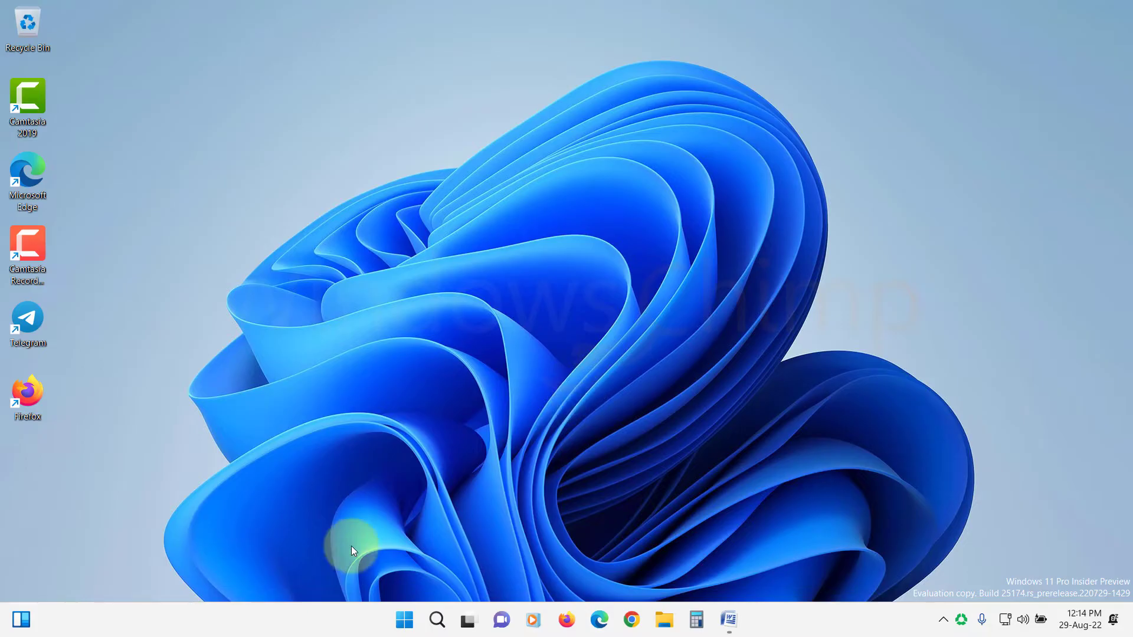
Step: Reopen Touchpad settings and turn the touchpad on
click(405, 632)
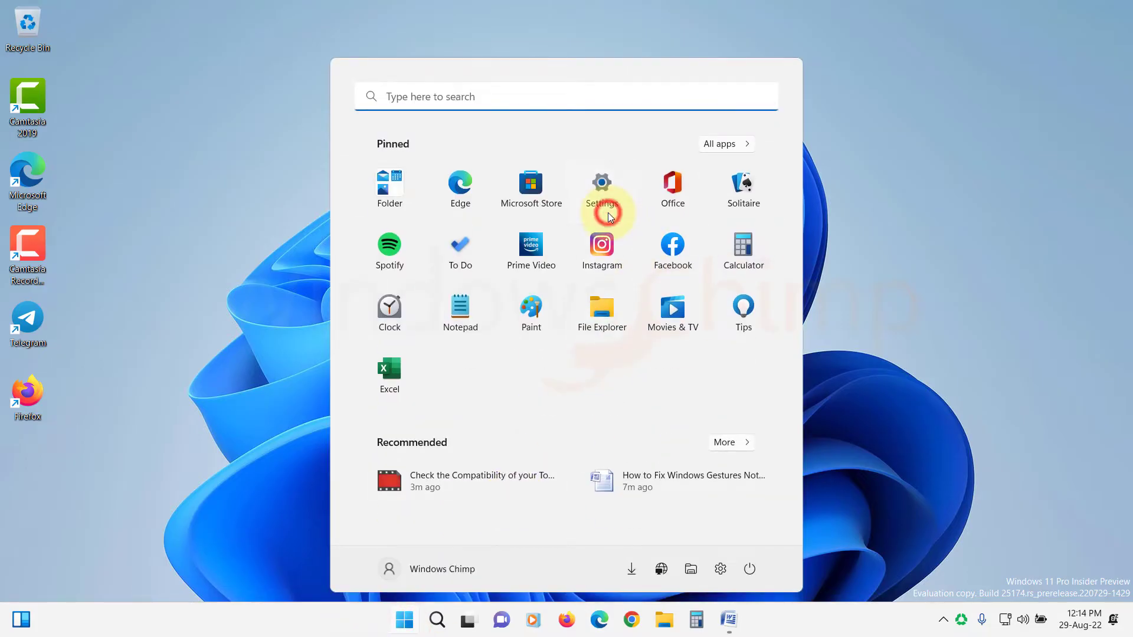
click(608, 212)
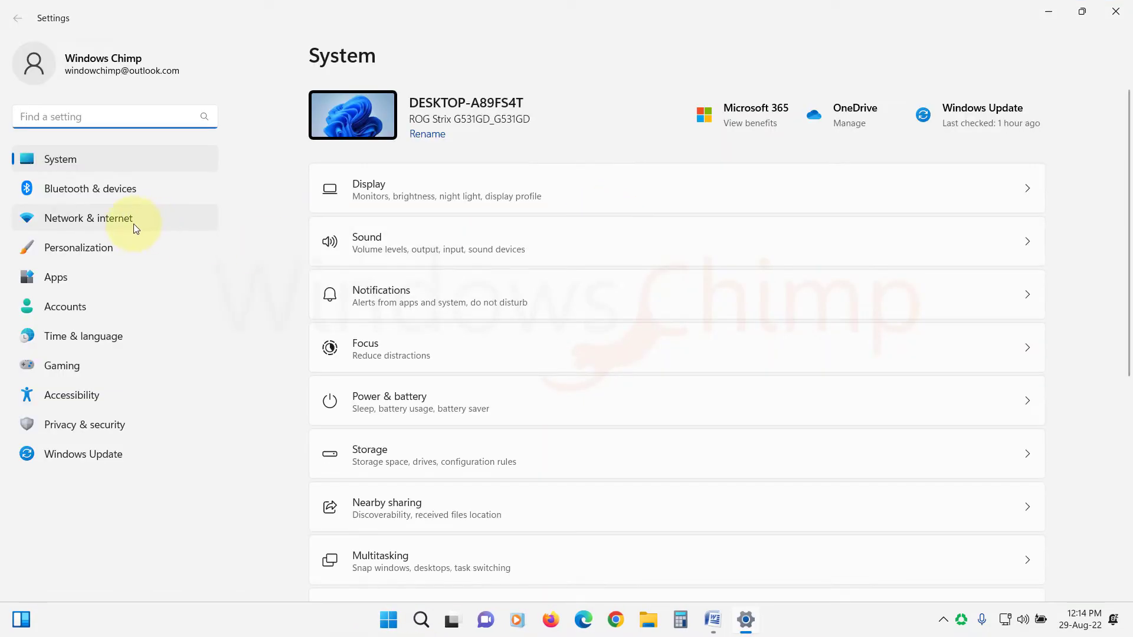
click(88, 192)
scroll(550, 431, down, 3)
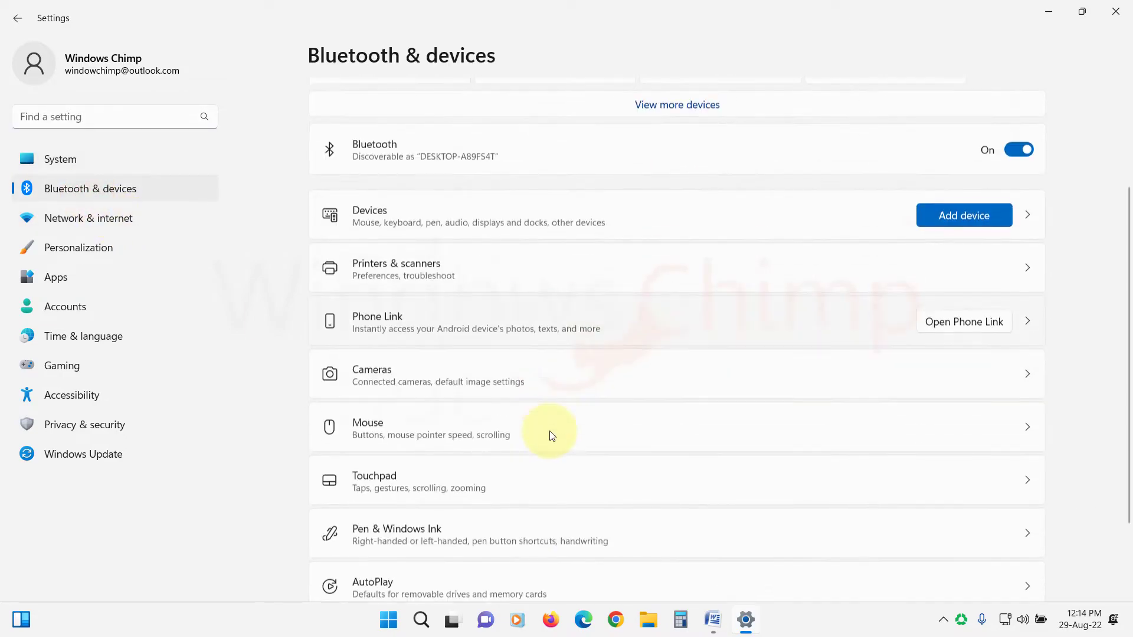
scroll(550, 431, down, 1)
click(391, 391)
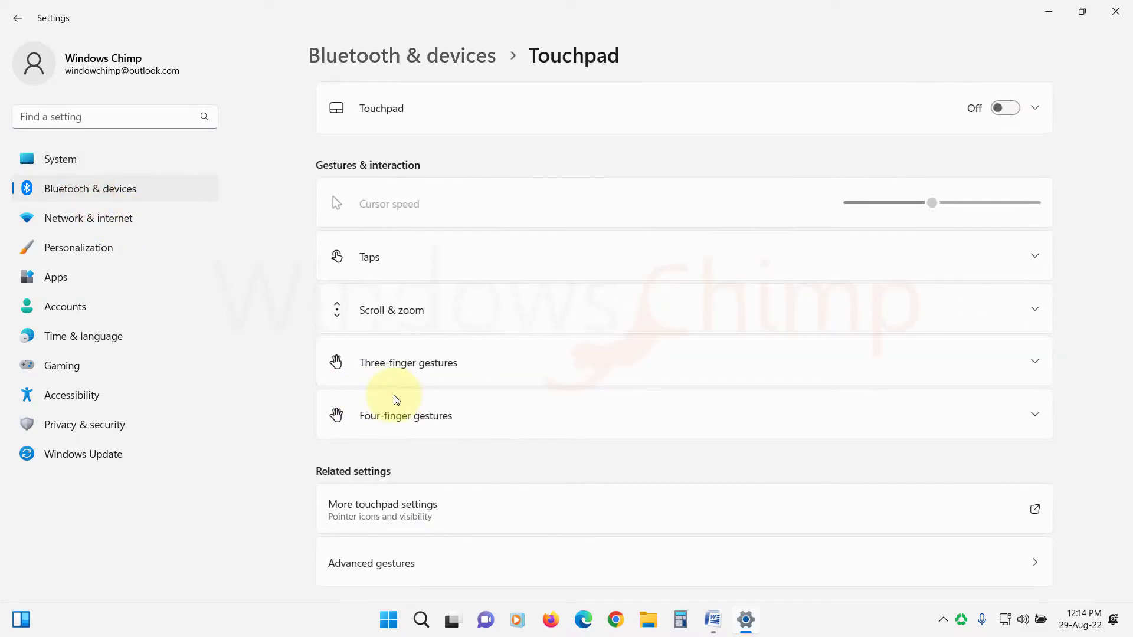
click(1000, 109)
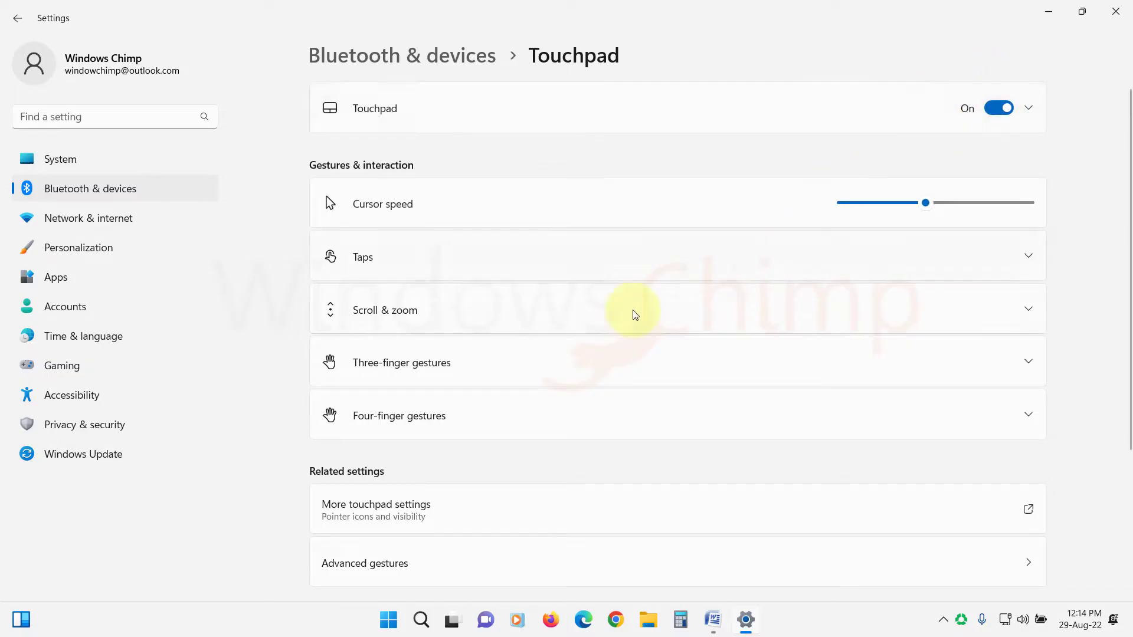
Step: Review the touchpad's Taps, Scroll & zoom and scrolling direction options
click(564, 265)
scroll(566, 288, down, 2)
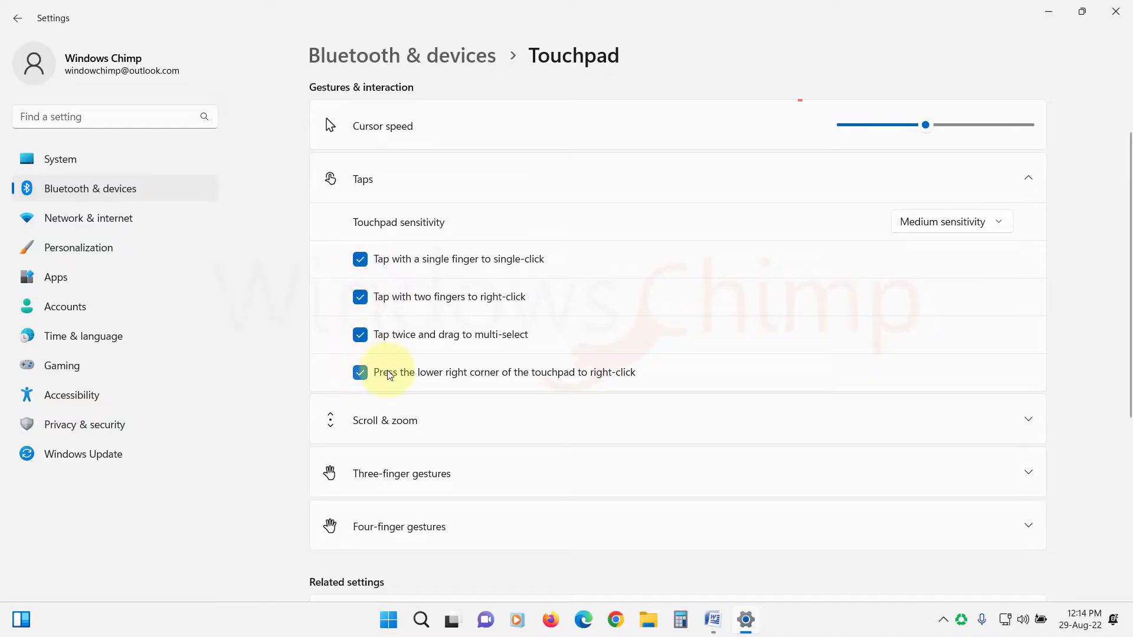
scroll(426, 364, down, 3)
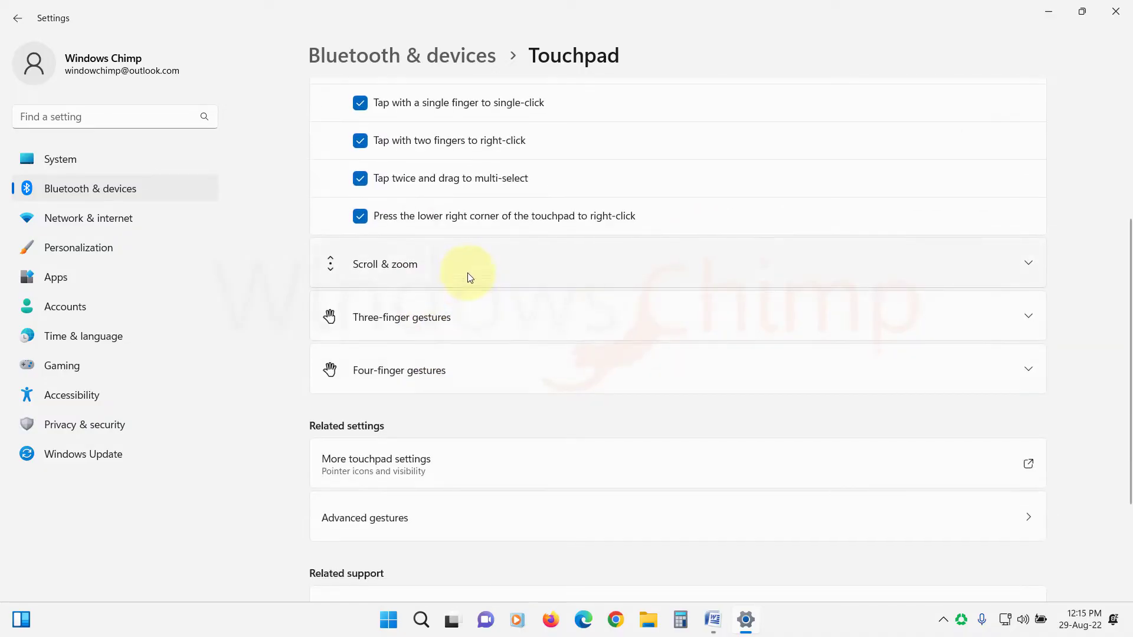
click(469, 272)
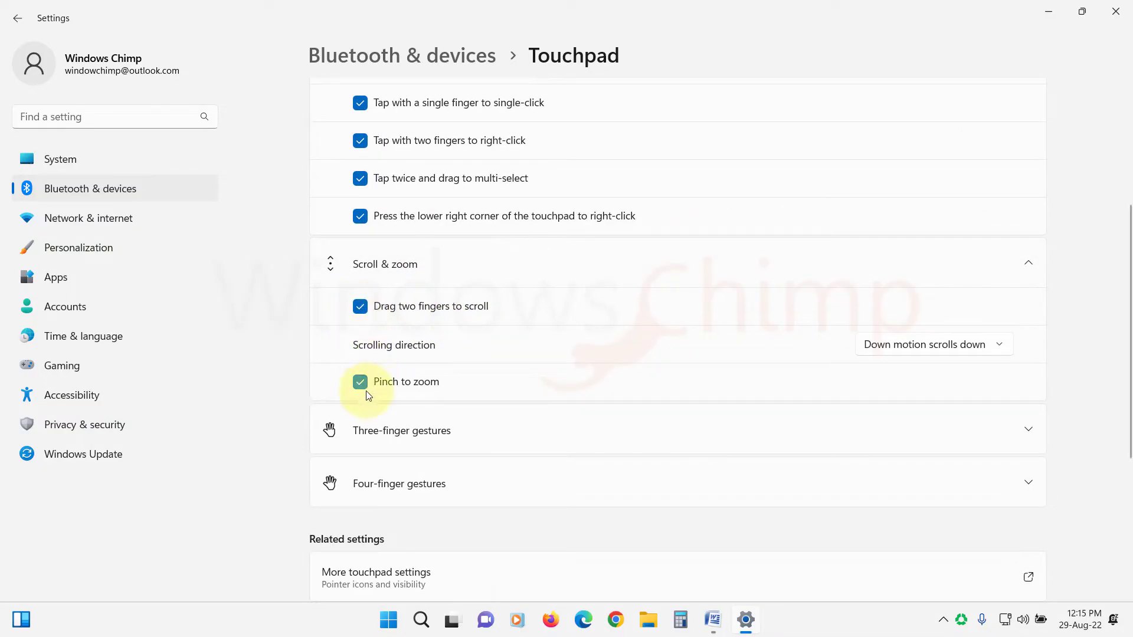
click(924, 362)
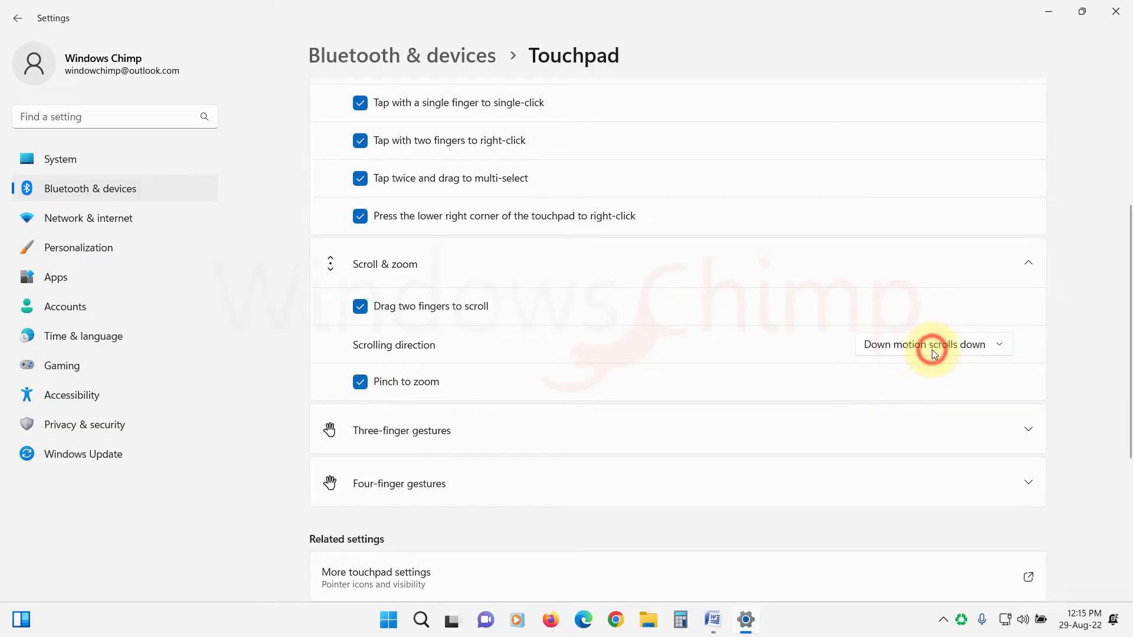
scroll(587, 364, down, 2)
scroll(587, 363, down, 1)
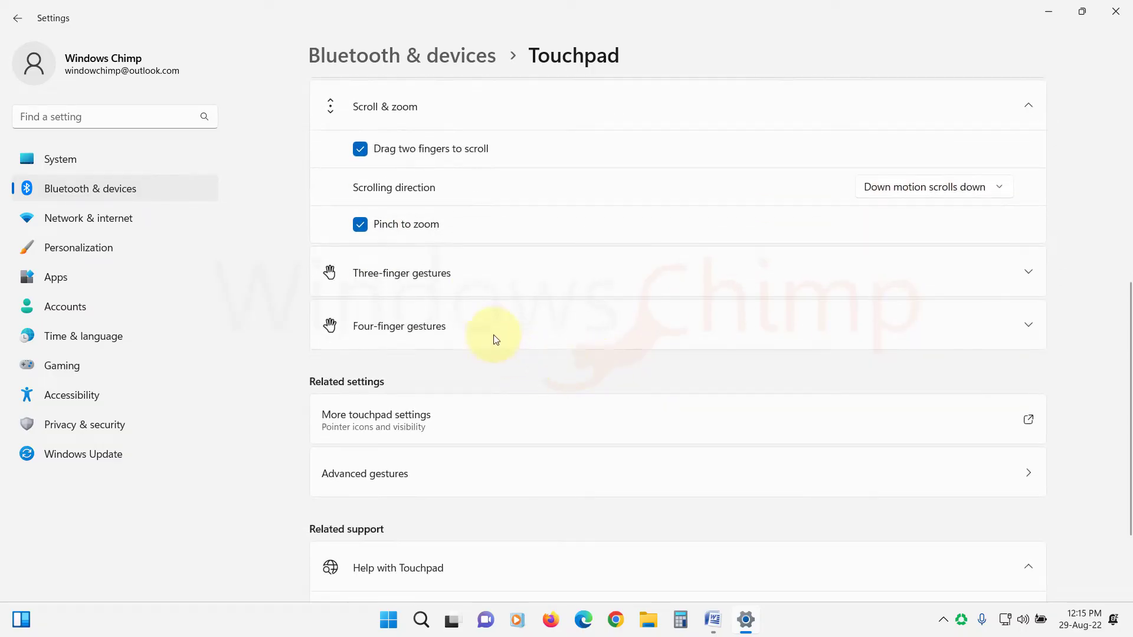
Step: Set three-finger swipes to 'Switch apps and show desktop'
click(479, 282)
scroll(540, 430, down, 1)
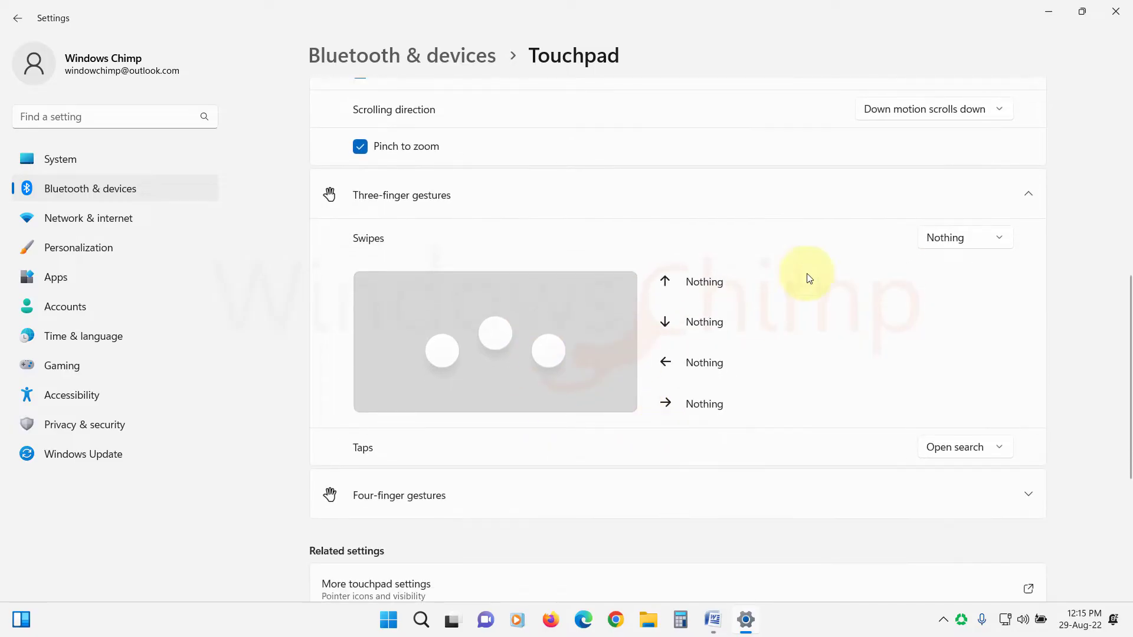
click(977, 248)
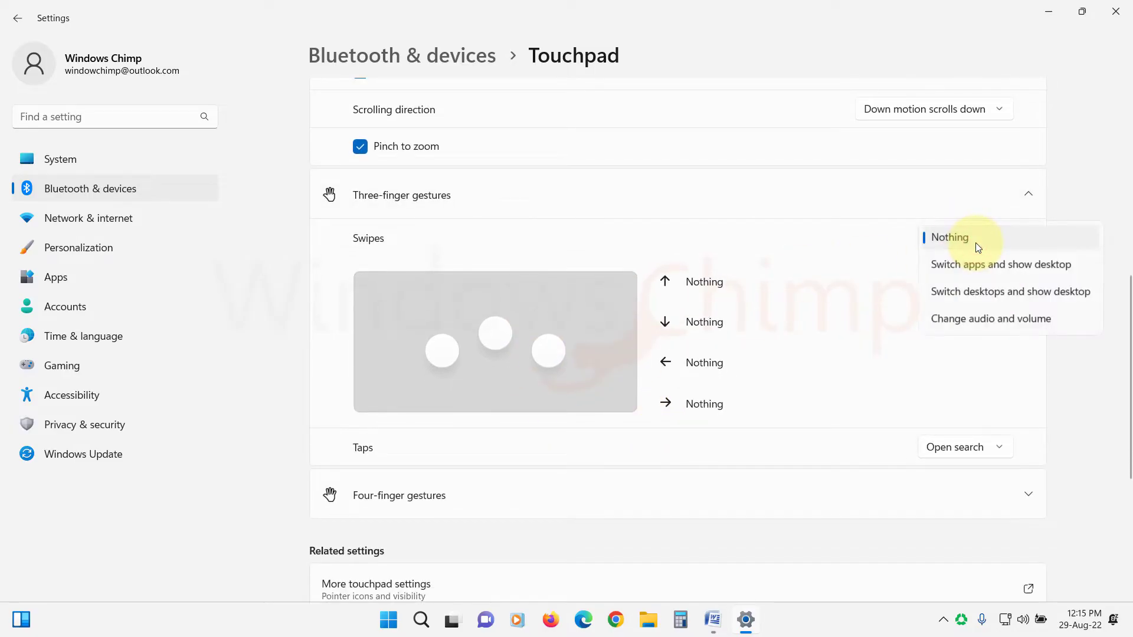
click(969, 270)
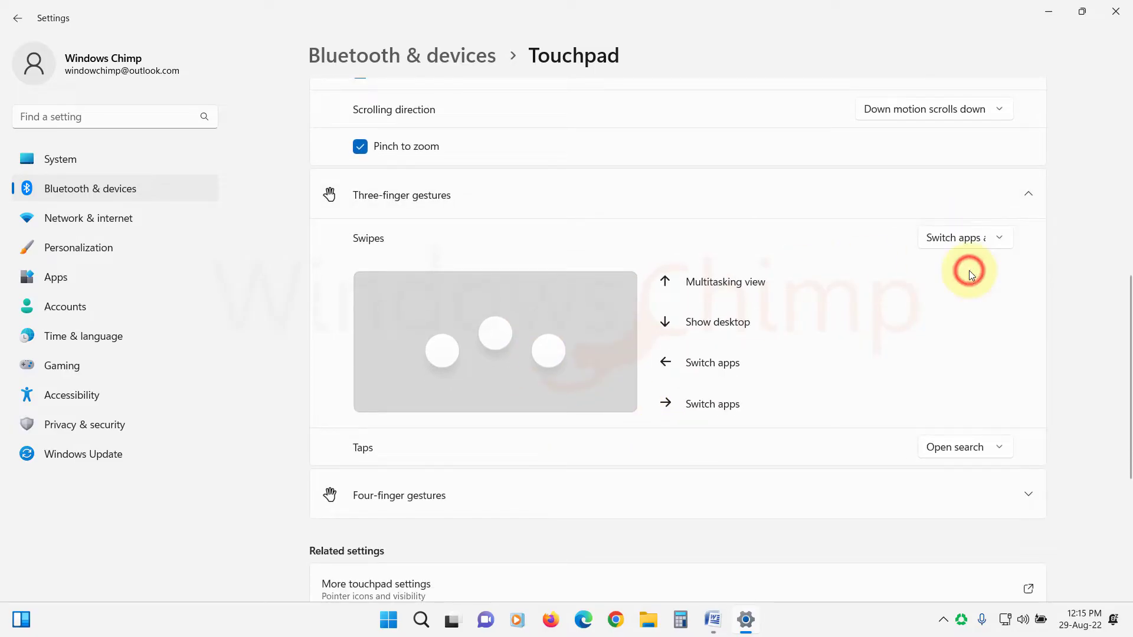
Step: Set four-finger swipes to 'Switch desktops and show desktop'
scroll(855, 313, down, 3)
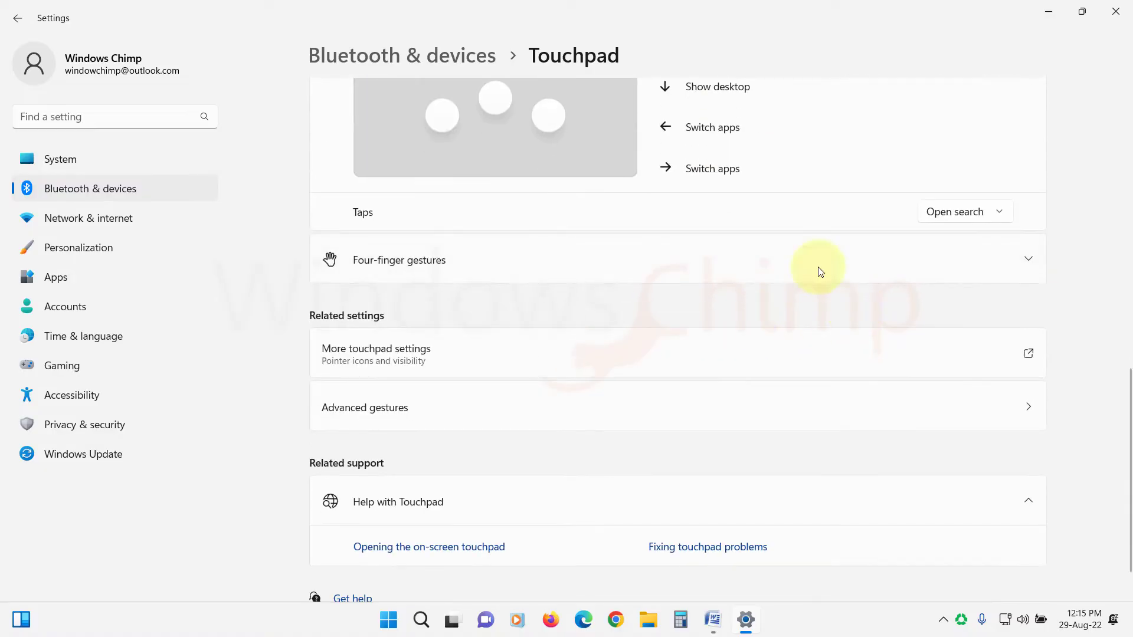
click(776, 260)
click(973, 311)
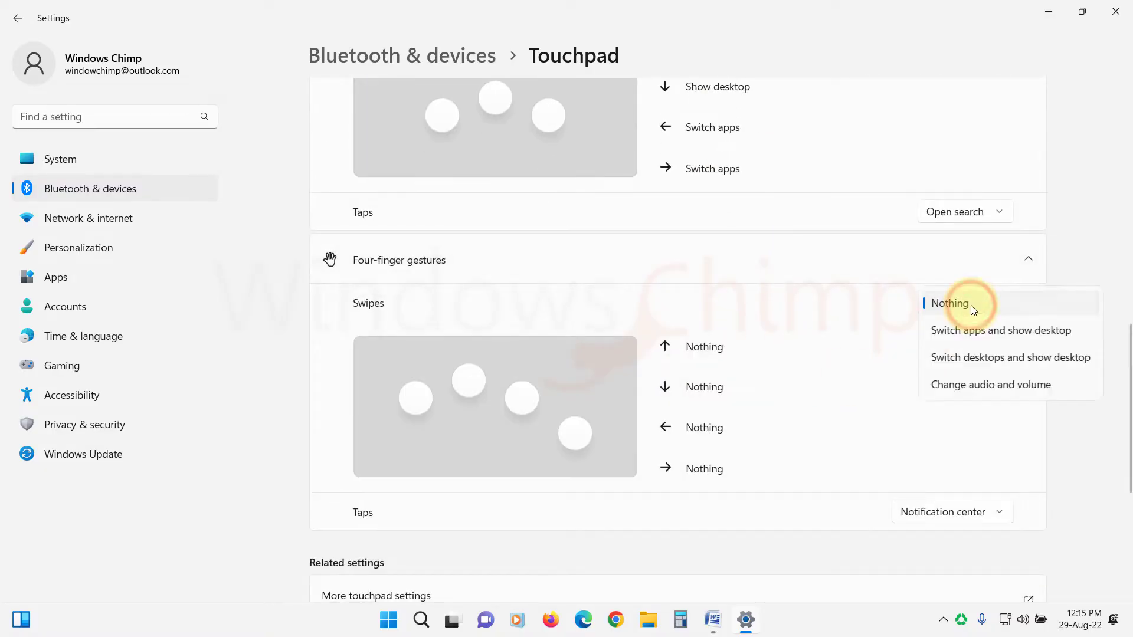
click(979, 364)
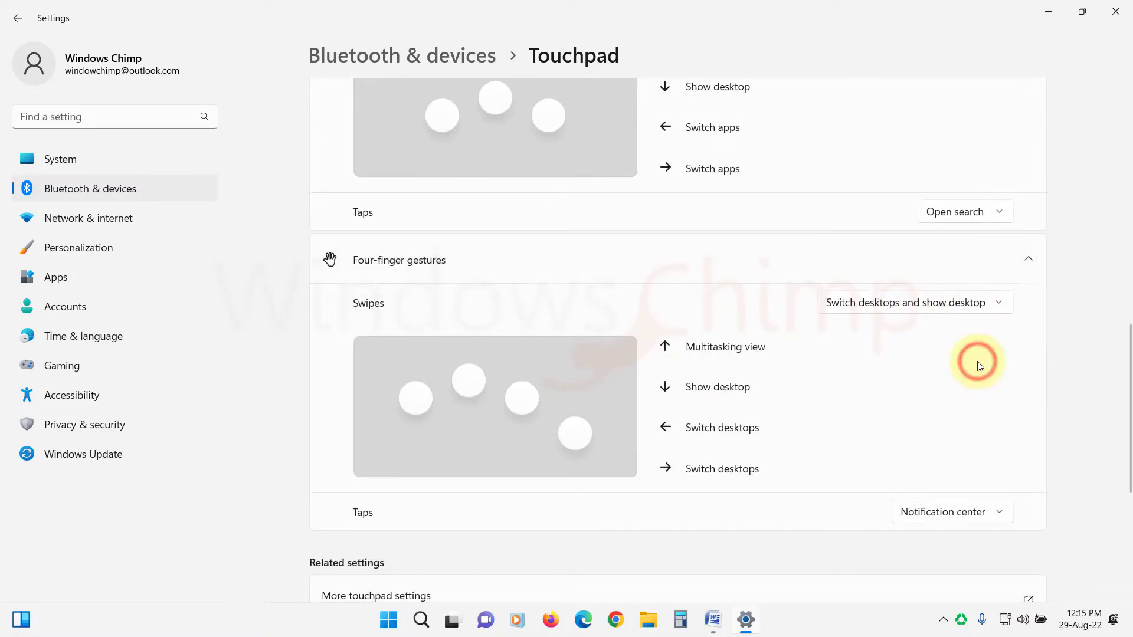
Step: Go to the Advanced gestures page for three- and four-finger gestures
scroll(871, 373, down, 2)
scroll(871, 373, down, 2)
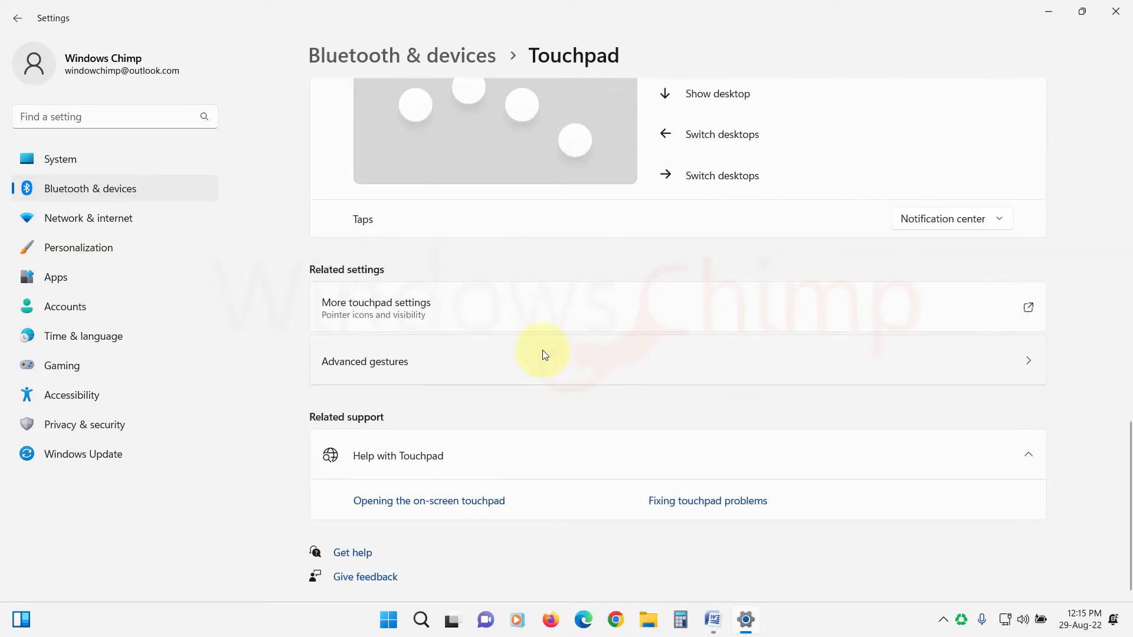
click(487, 363)
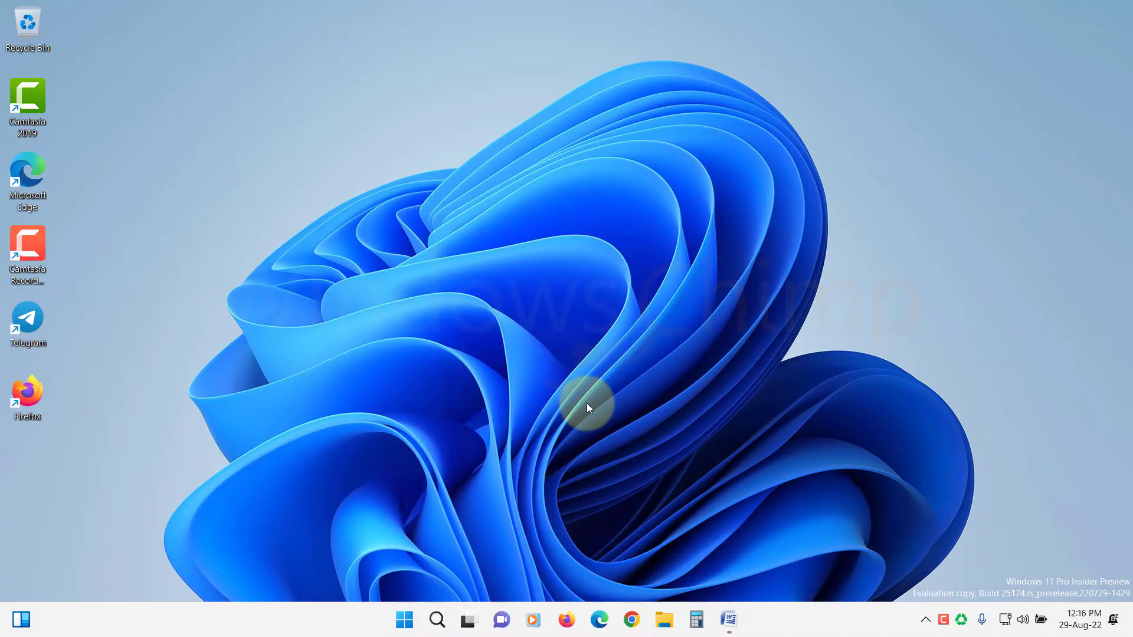
Step: Have Windows auto-search for a newer ASUS Precision Touchpad driver via Device Manager
click(406, 624)
text(device manager)
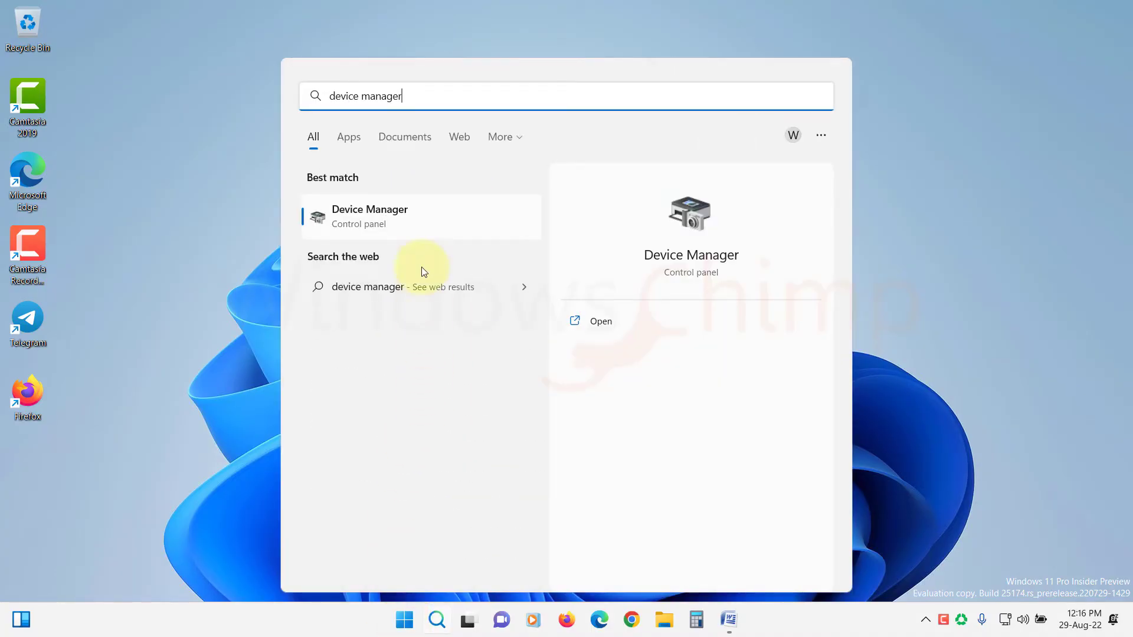
click(418, 223)
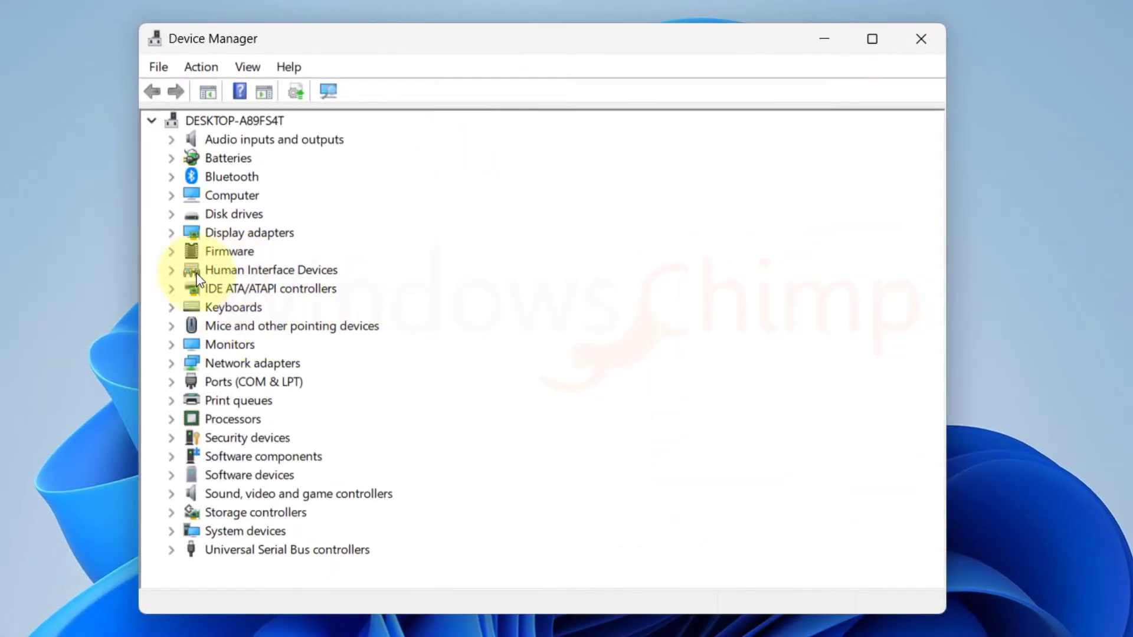
click(171, 271)
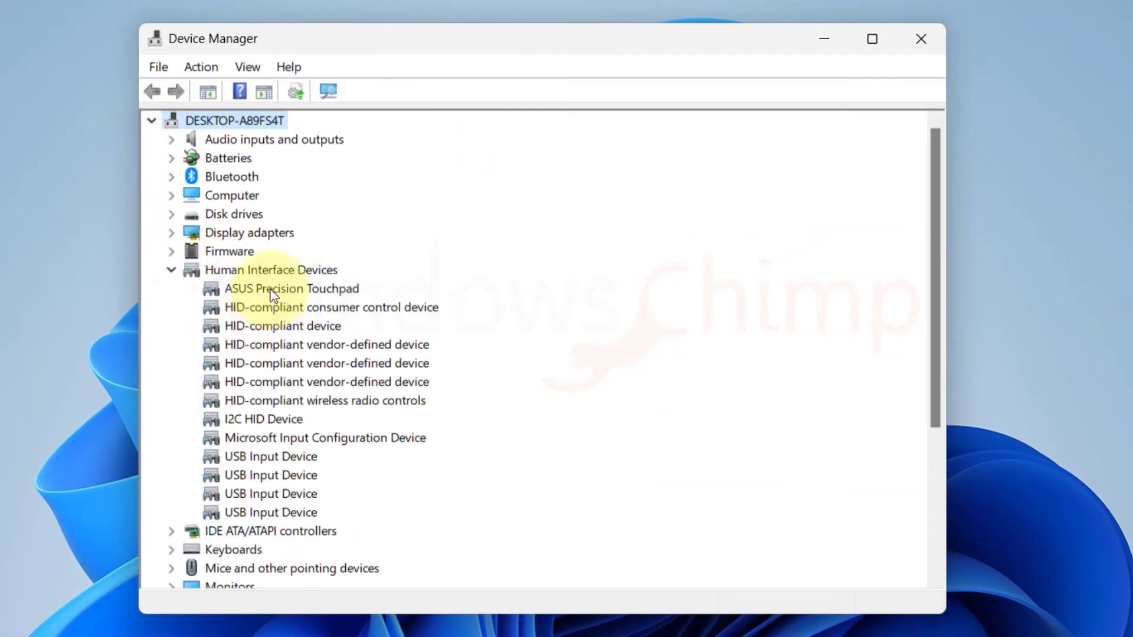
right_click(271, 289)
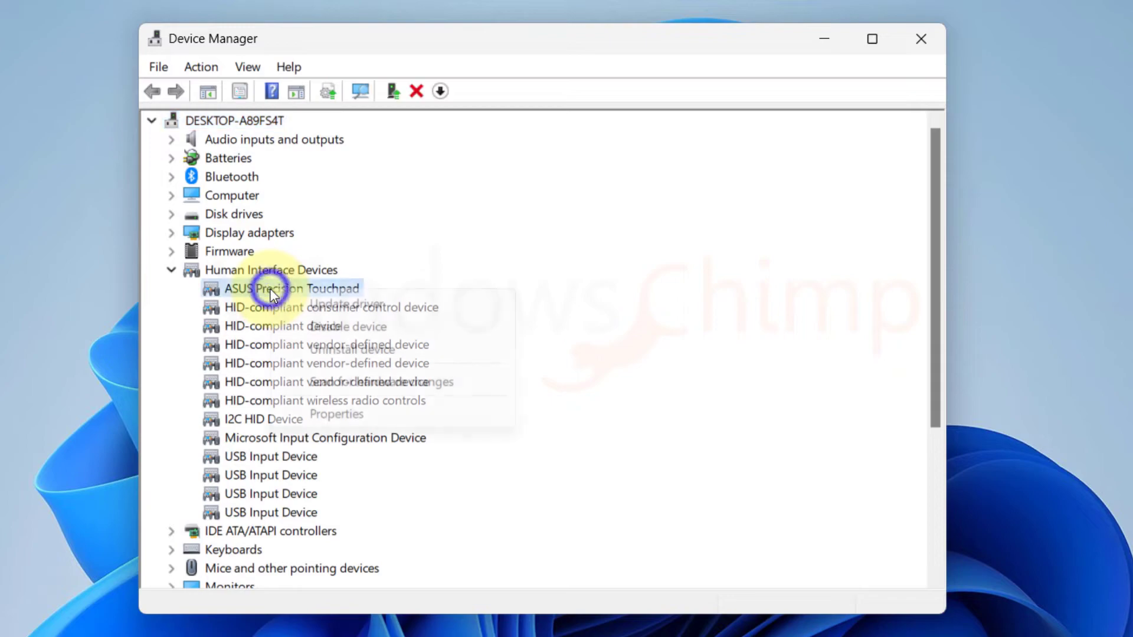
click(334, 306)
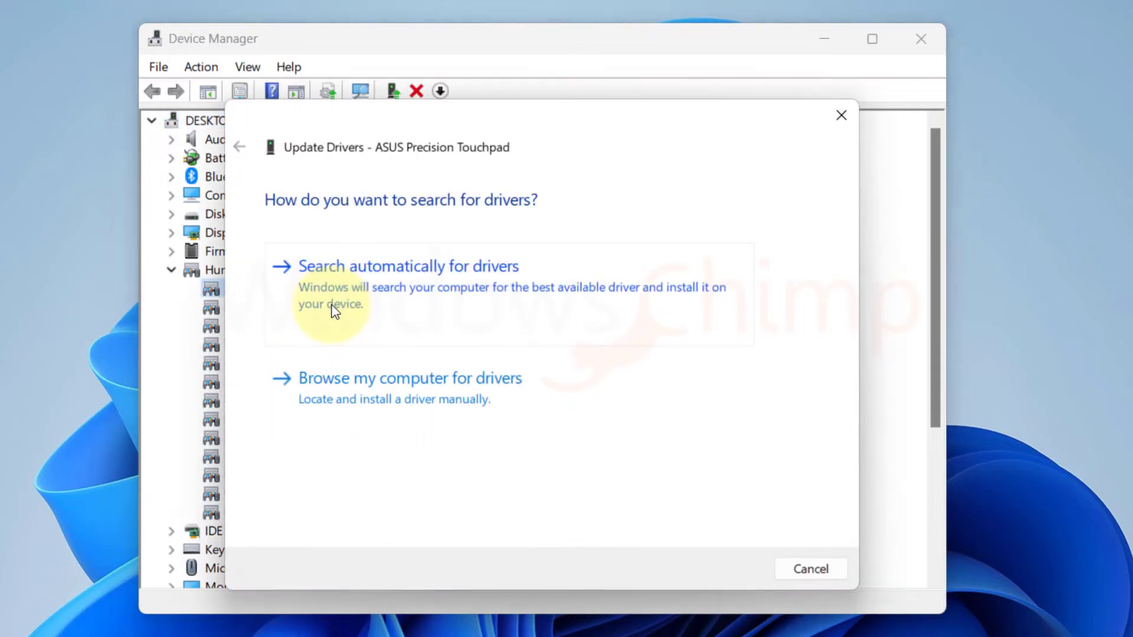
click(418, 311)
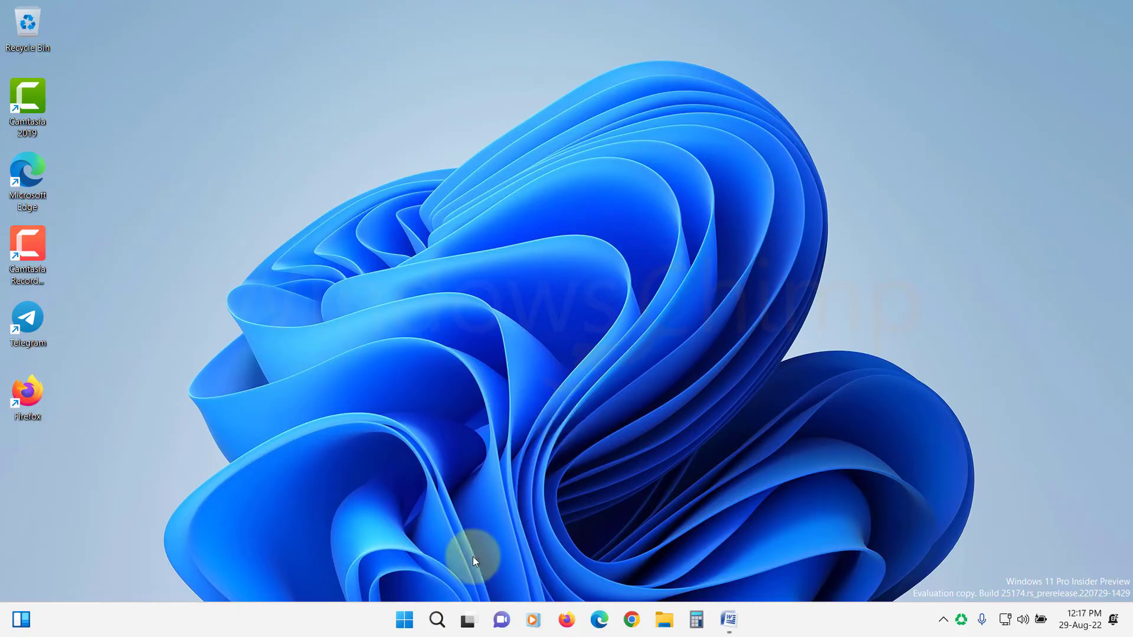
Step: Roll back the ASUS Precision Touchpad driver from its Properties Driver tab
click(405, 619)
text(dev)
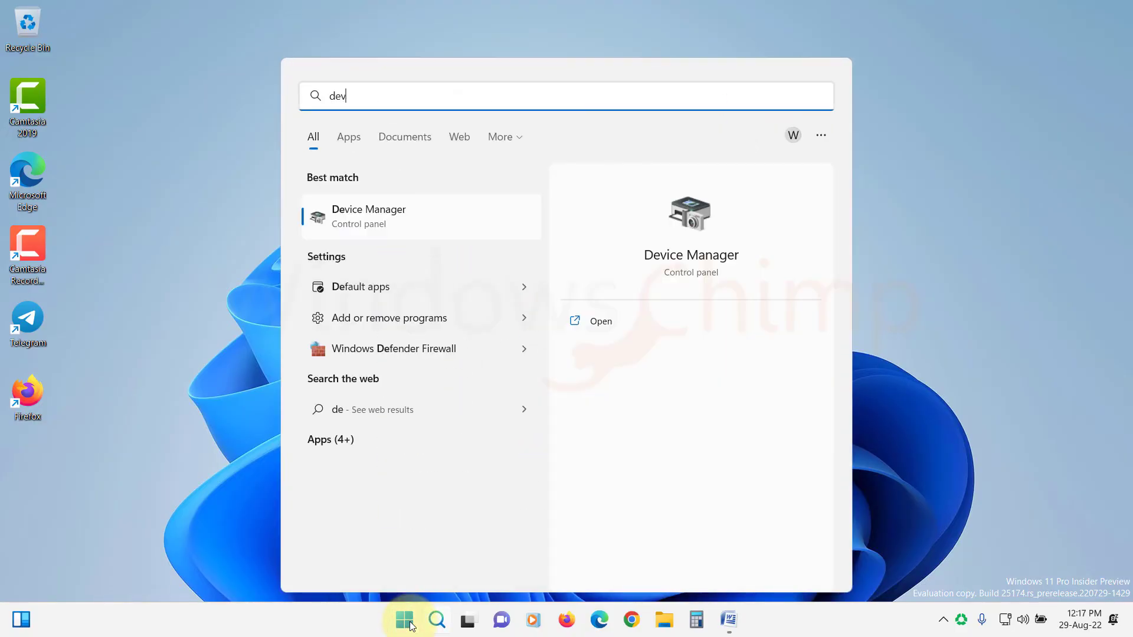
text(ice)
click(369, 210)
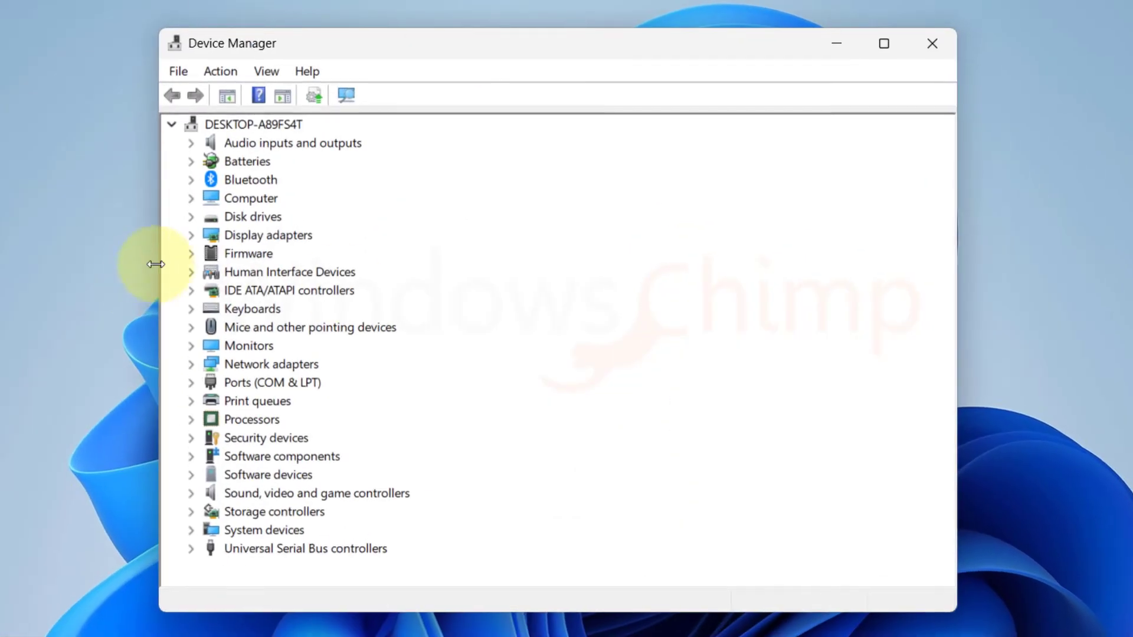
click(190, 272)
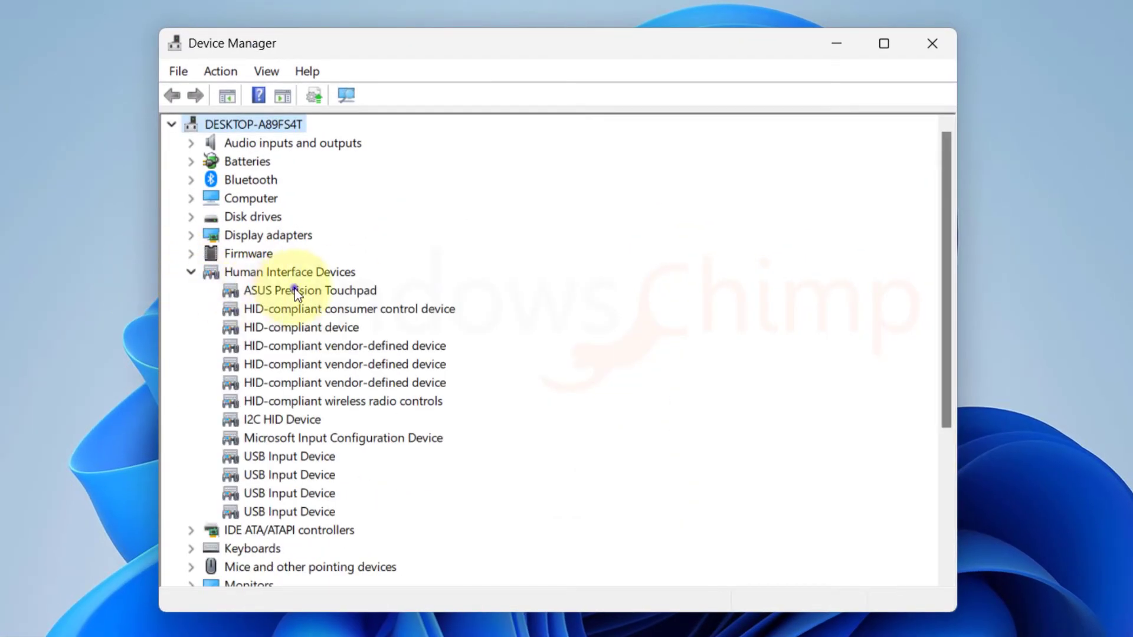
right_click(295, 292)
click(356, 412)
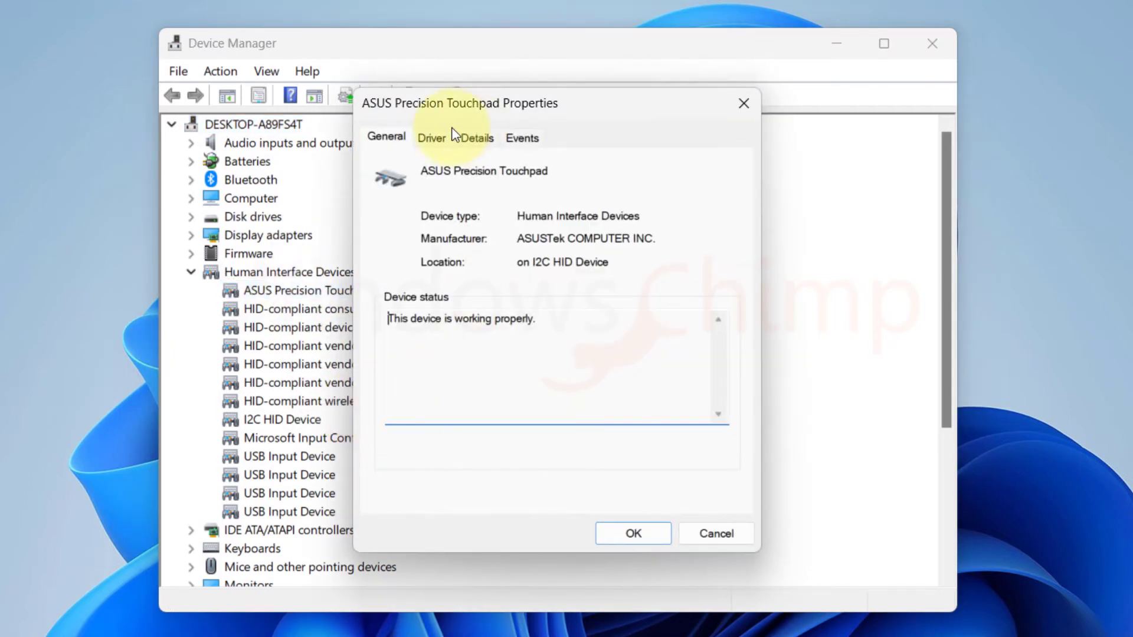
click(431, 138)
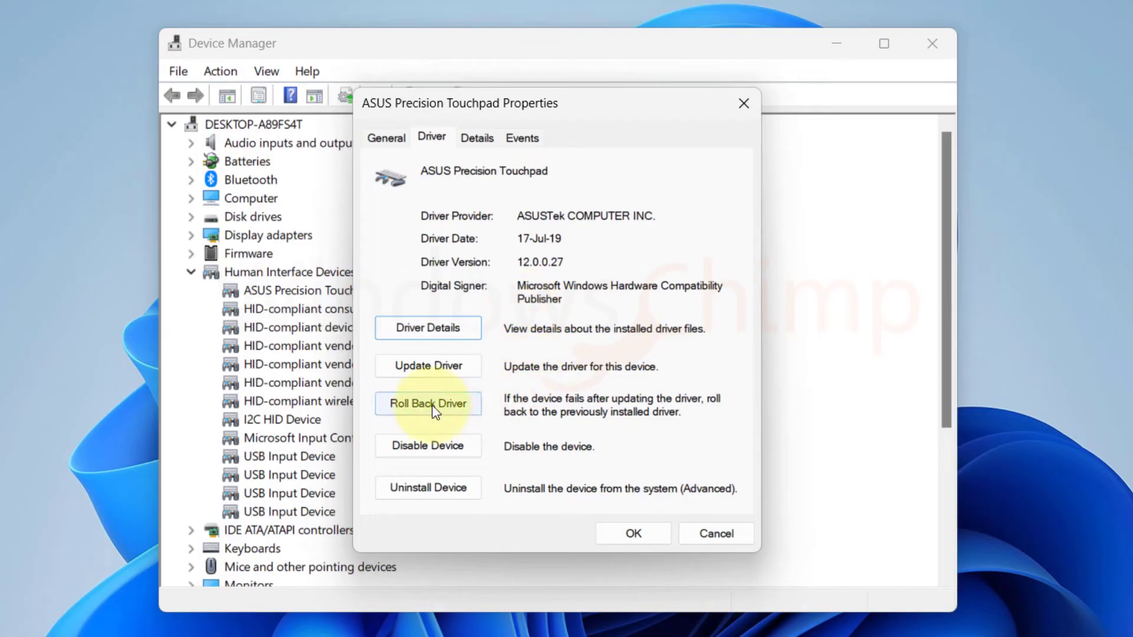
click(450, 407)
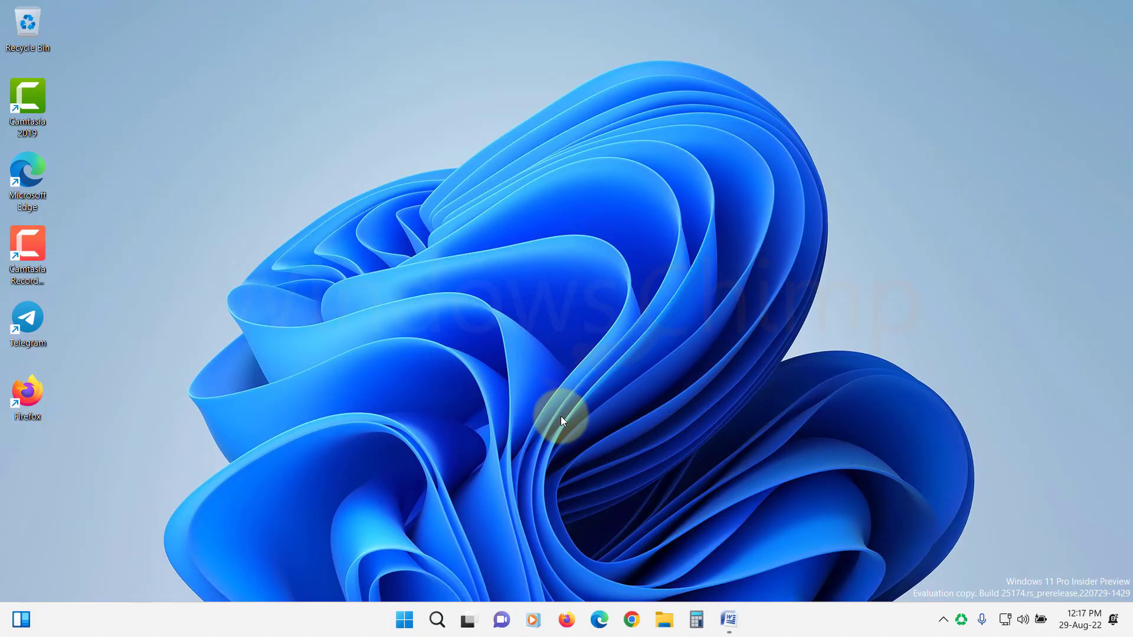
Step: Uninstall the ASUS Precision Touchpad device, then bring up the Start menu power options
click(405, 620)
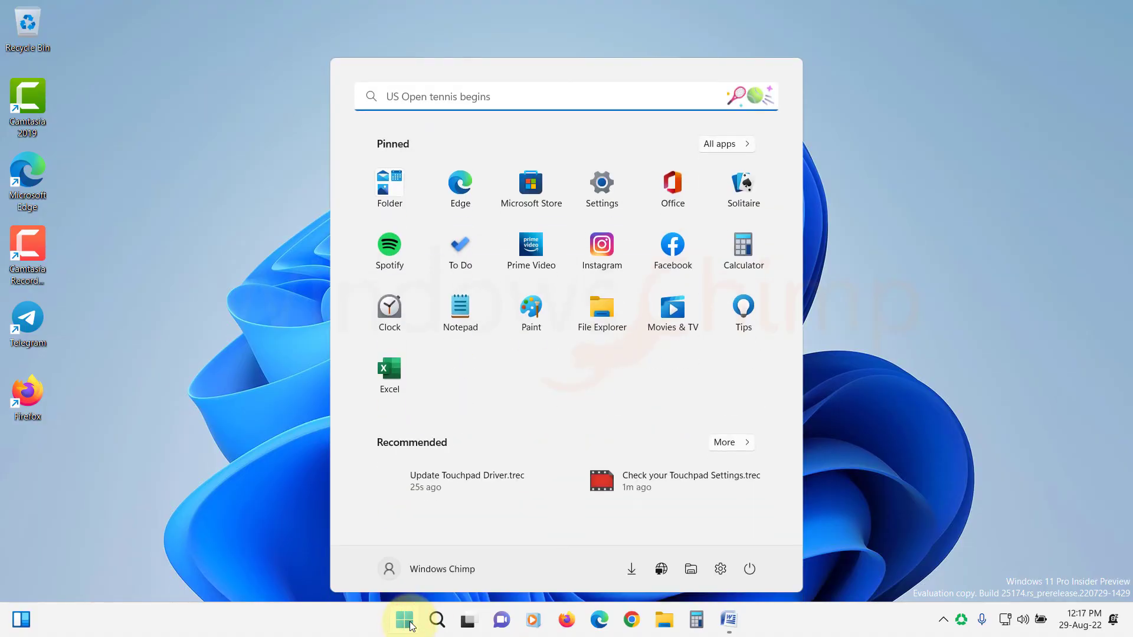
text(device)
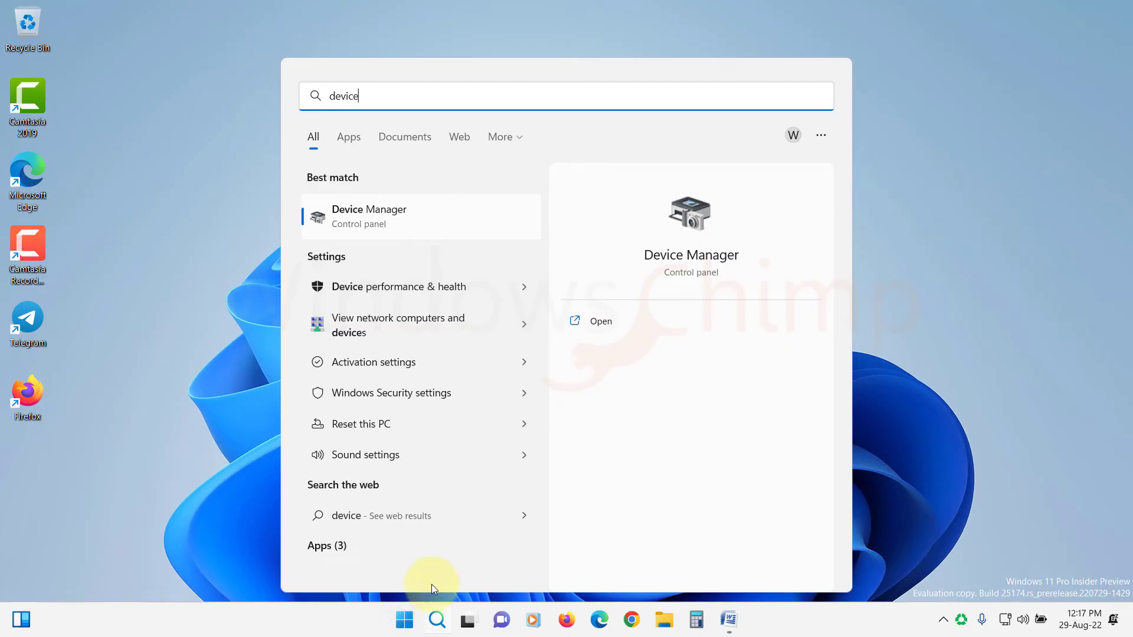
click(371, 212)
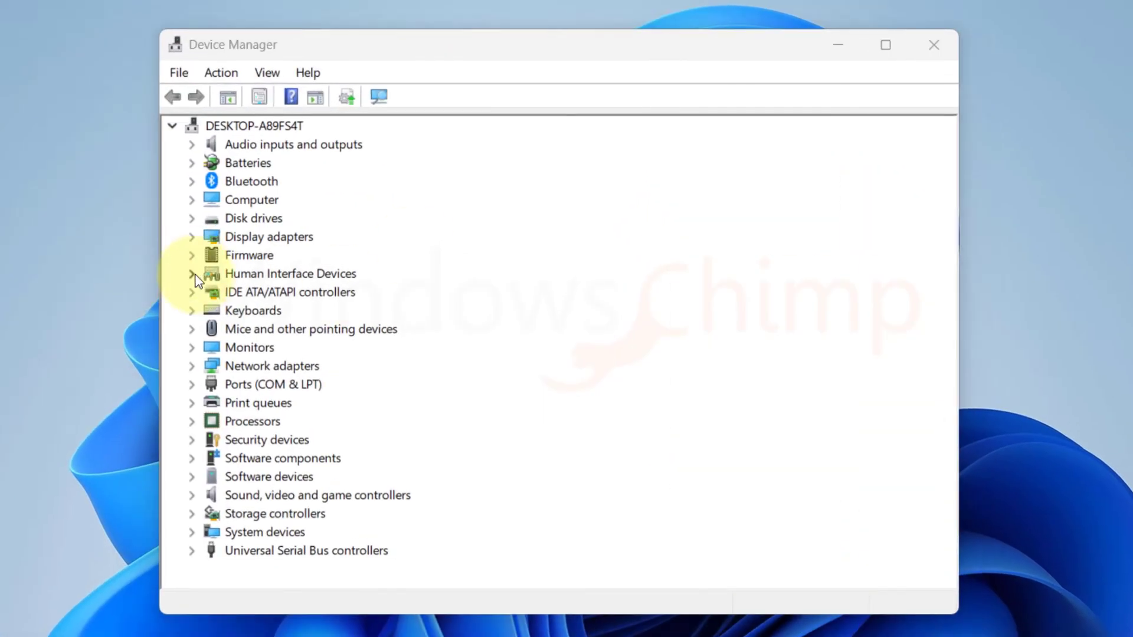
click(192, 273)
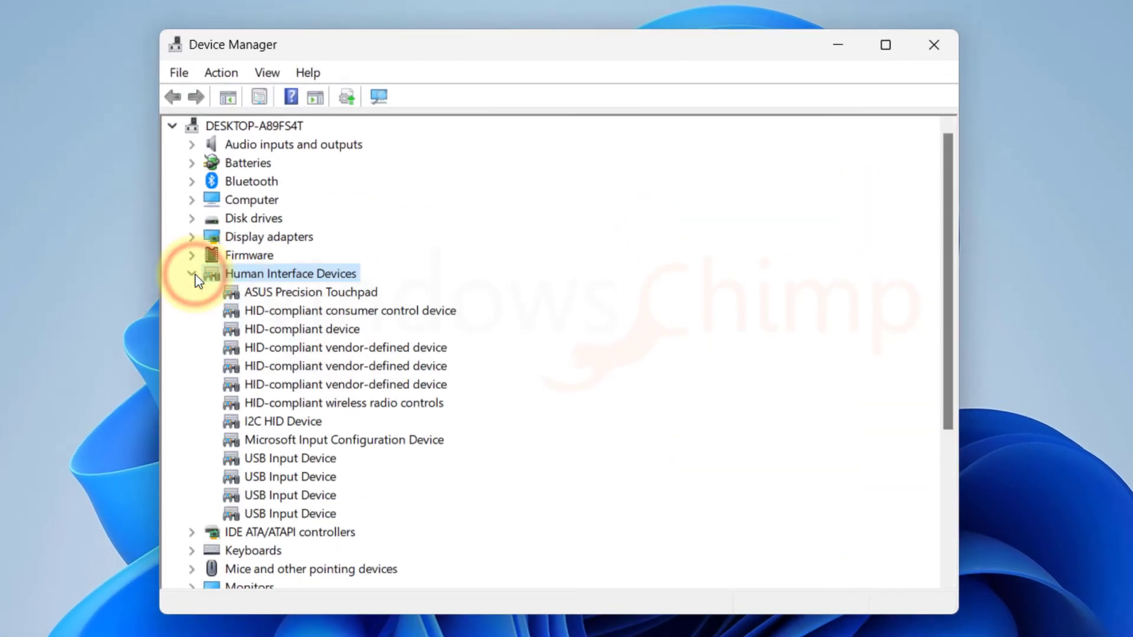
right_click(283, 295)
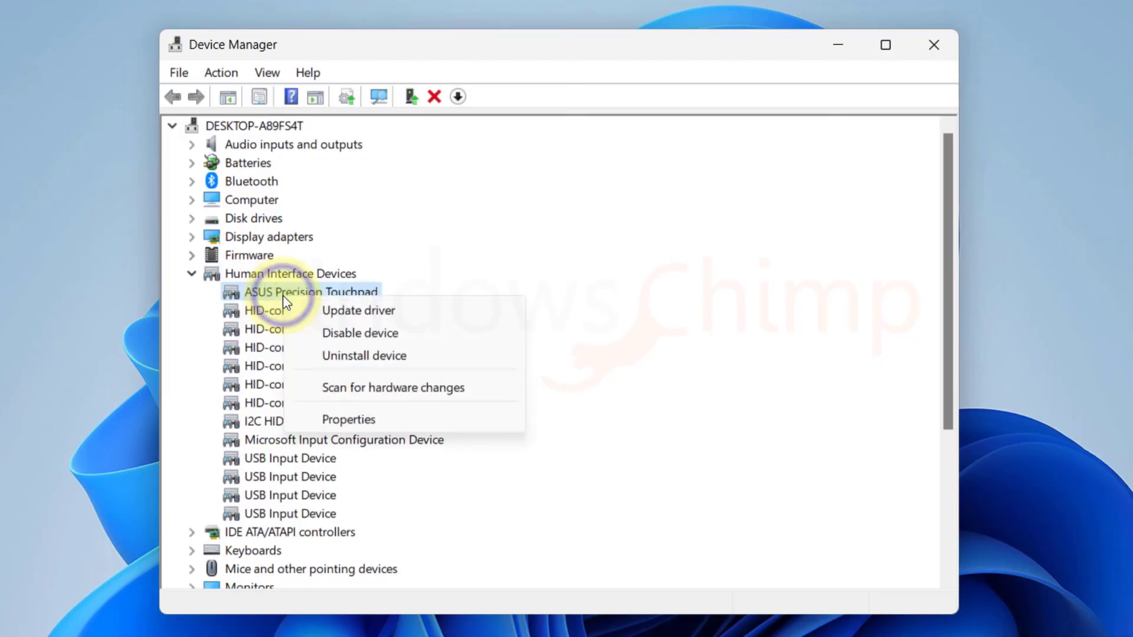
click(339, 357)
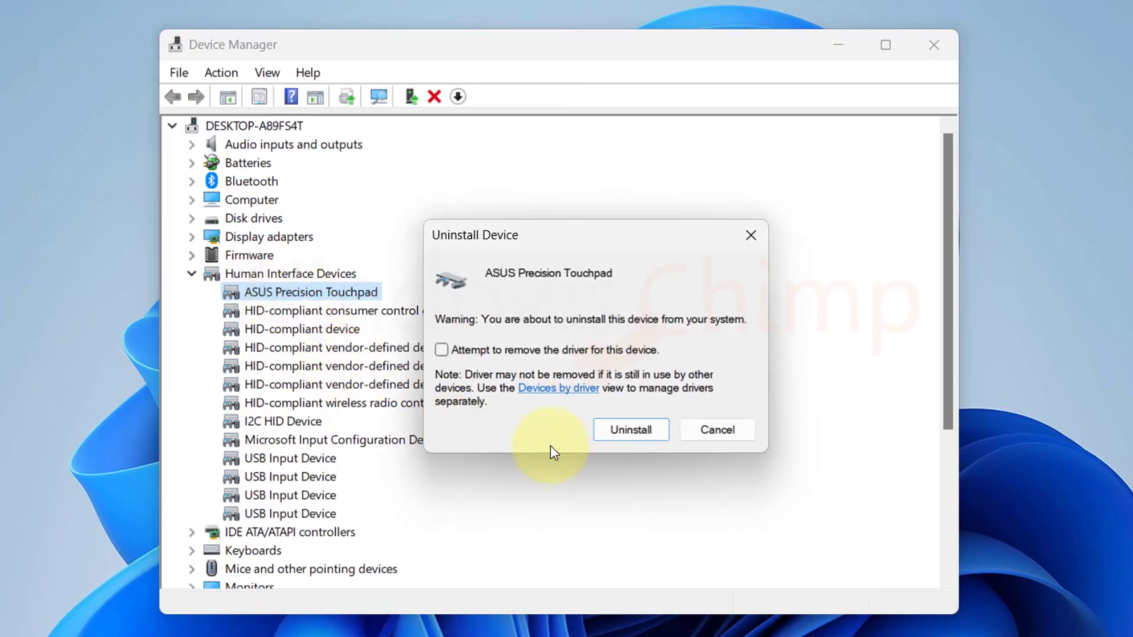
click(639, 422)
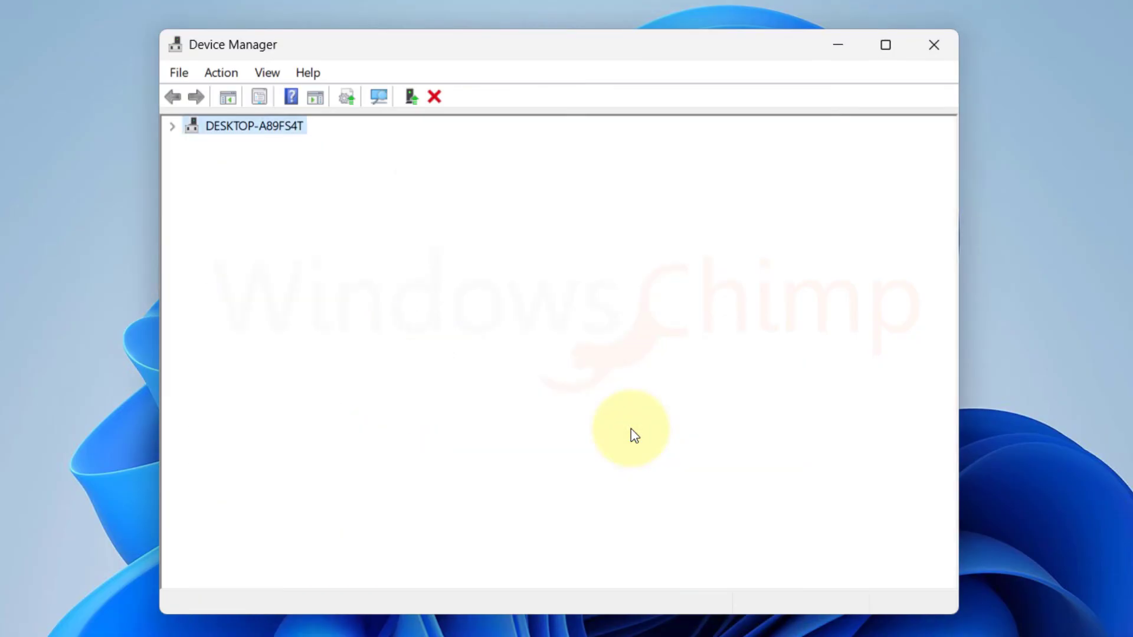
key(super)
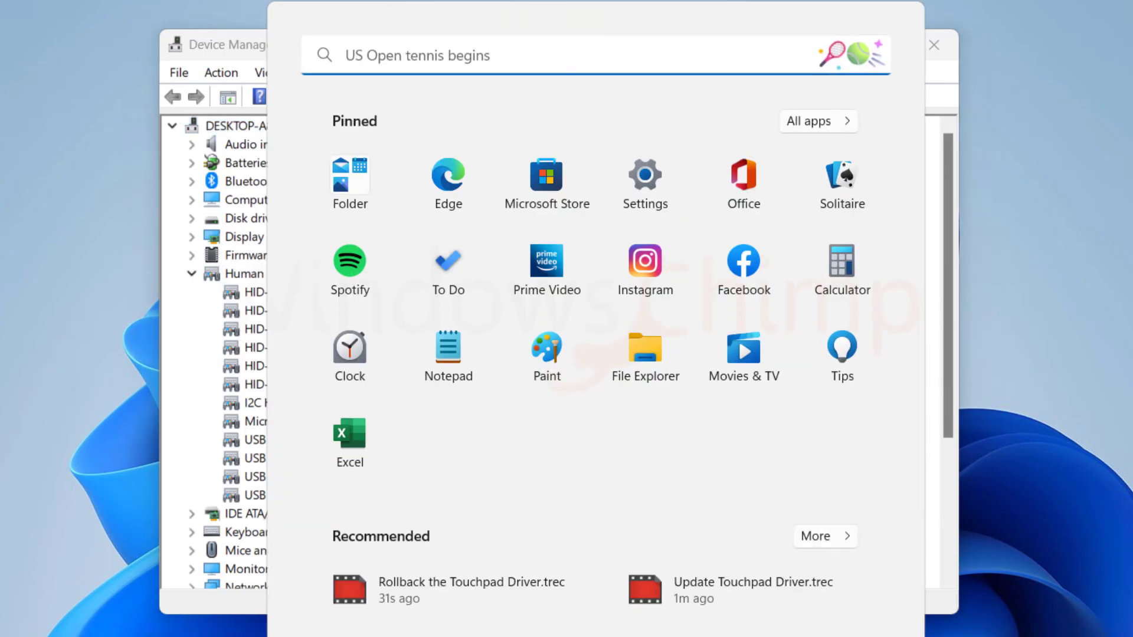
click(879, 635)
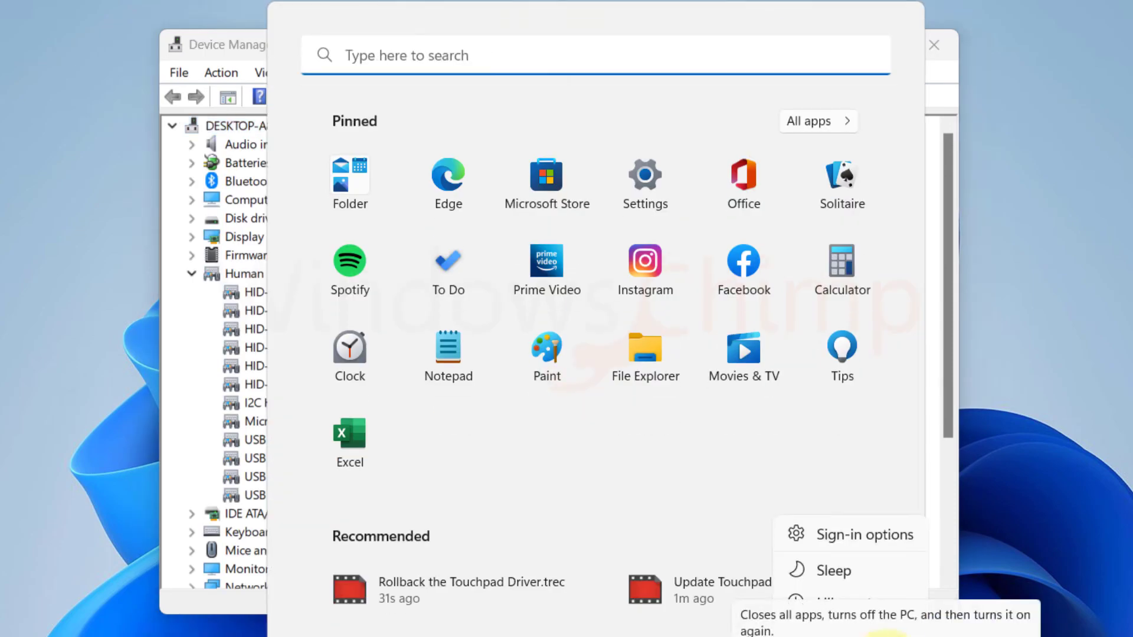